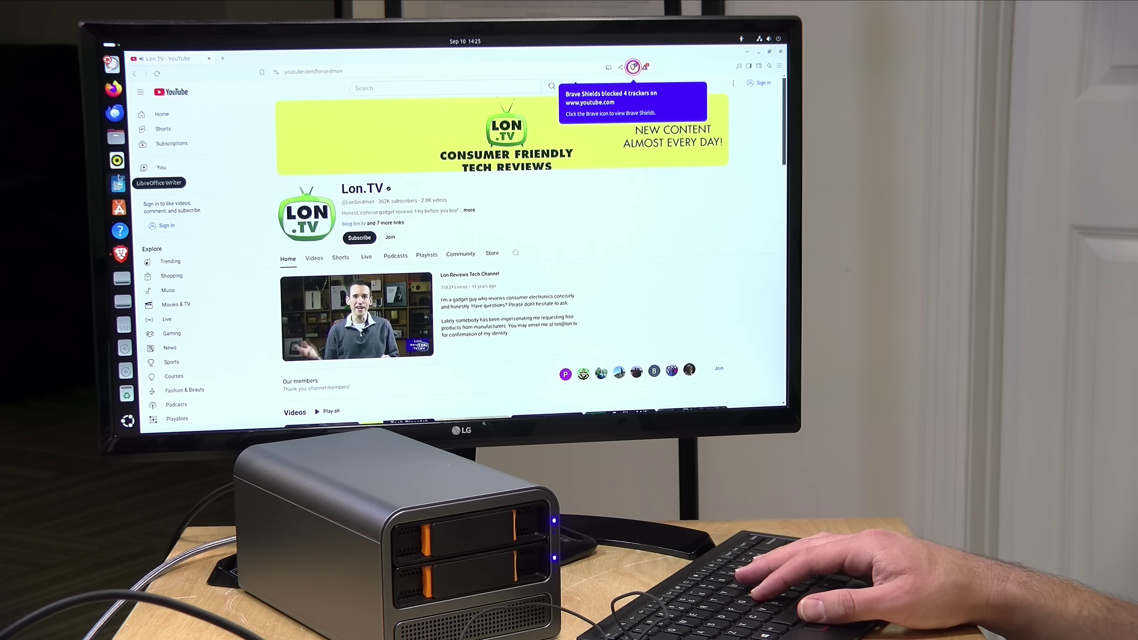
Launch LibreOffice Writer on the Ubuntu desktop
left_click(119, 185)
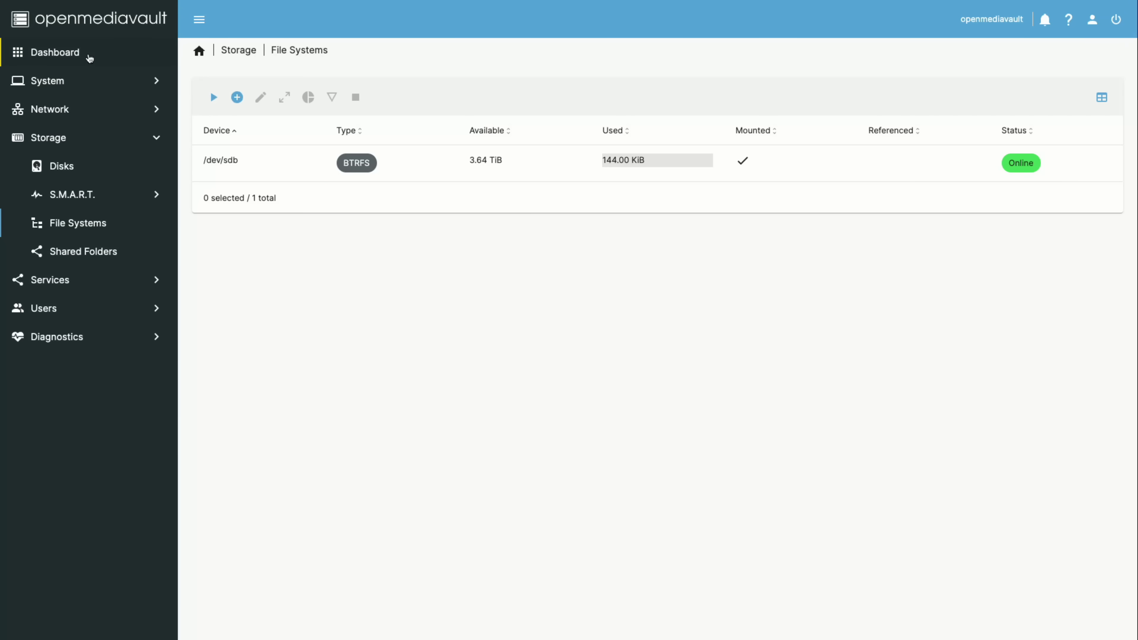
View the list of file systems in openmediavault's storage section and return to the dashboard
left_click(88, 55)
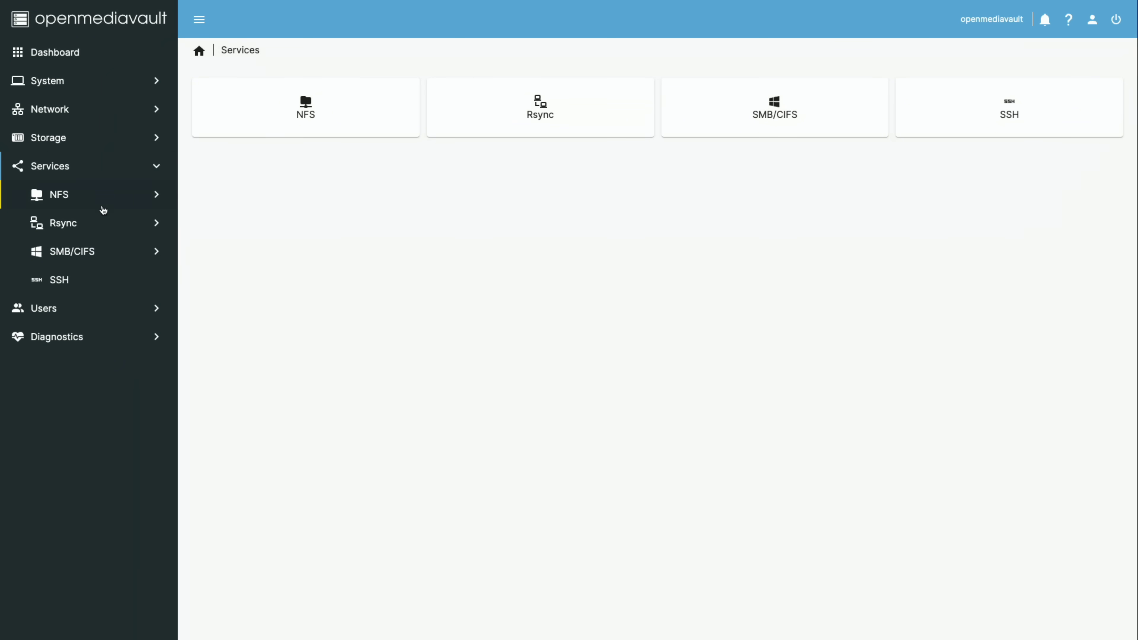
left_click(79, 140)
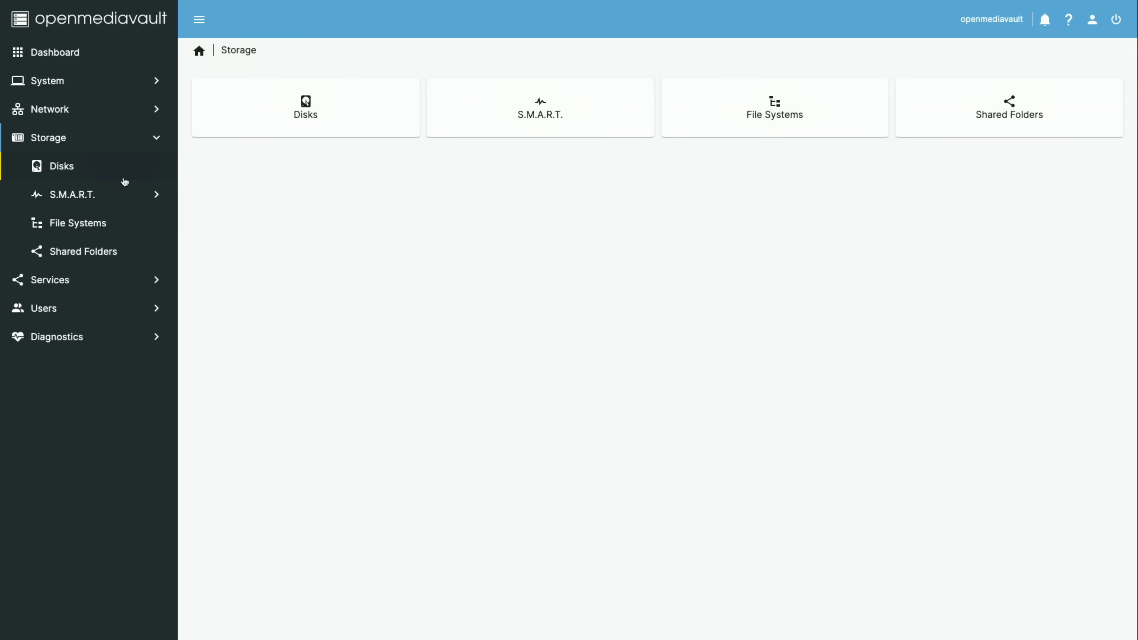
left_click(97, 222)
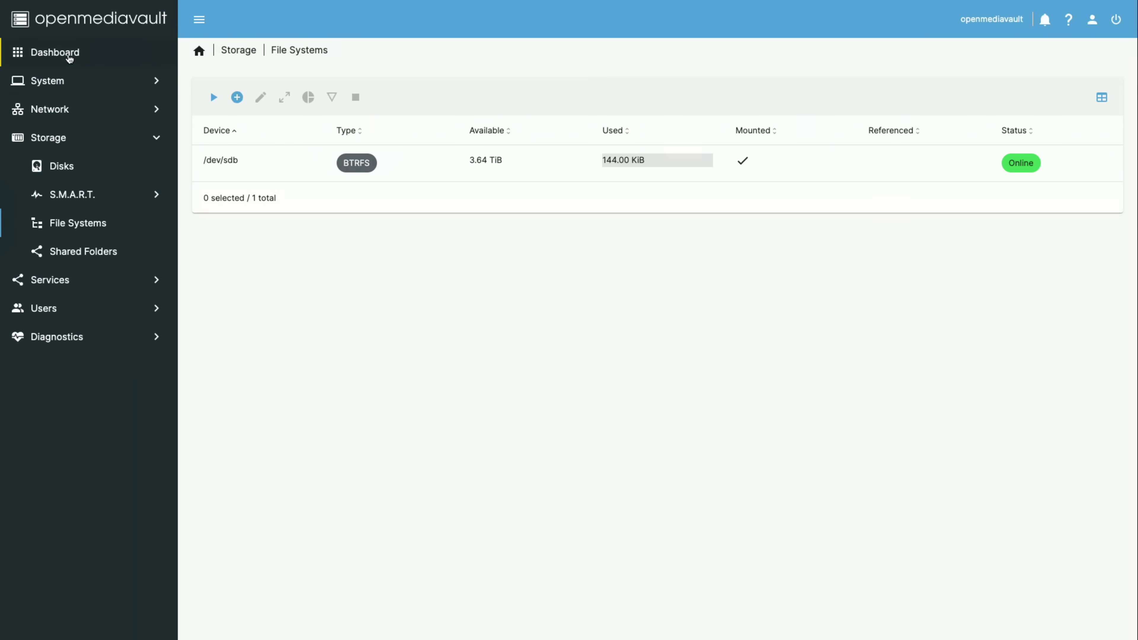
left_click(69, 59)
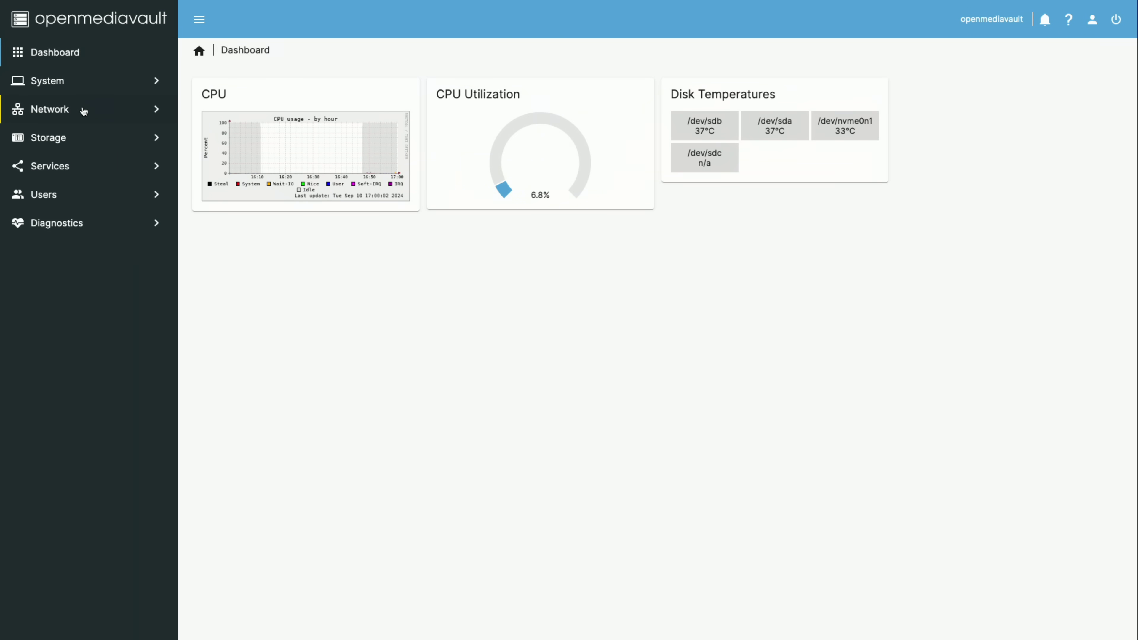
Look through the sharing services, opening the NFS and SMB/CIFS sections
left_click(65, 168)
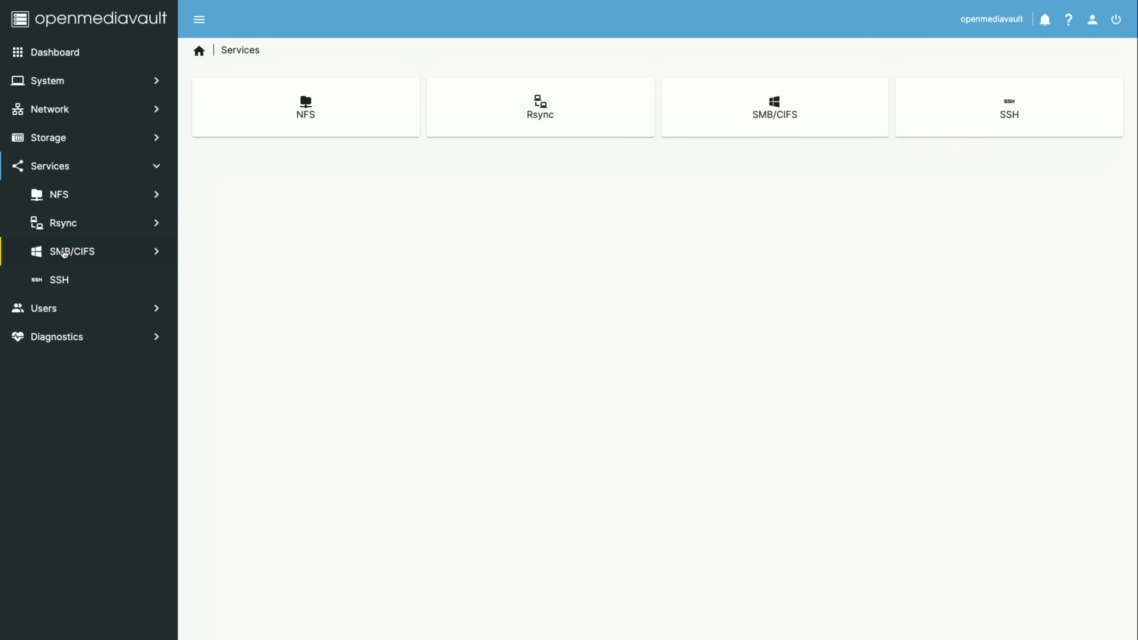
left_click(64, 252)
left_click(61, 196)
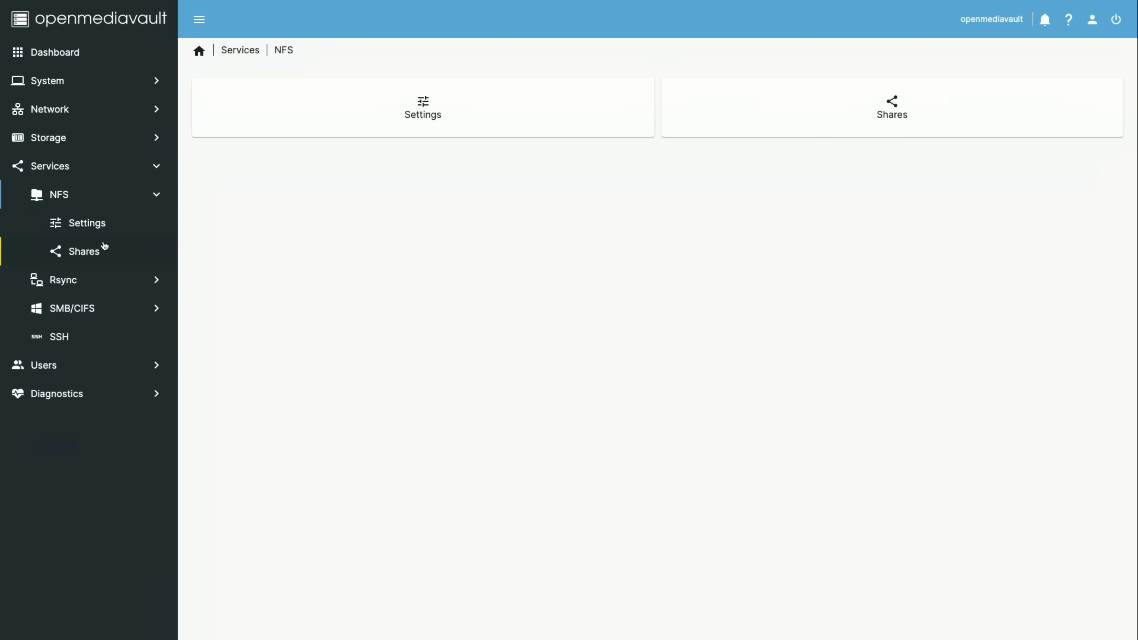
left_click(85, 305)
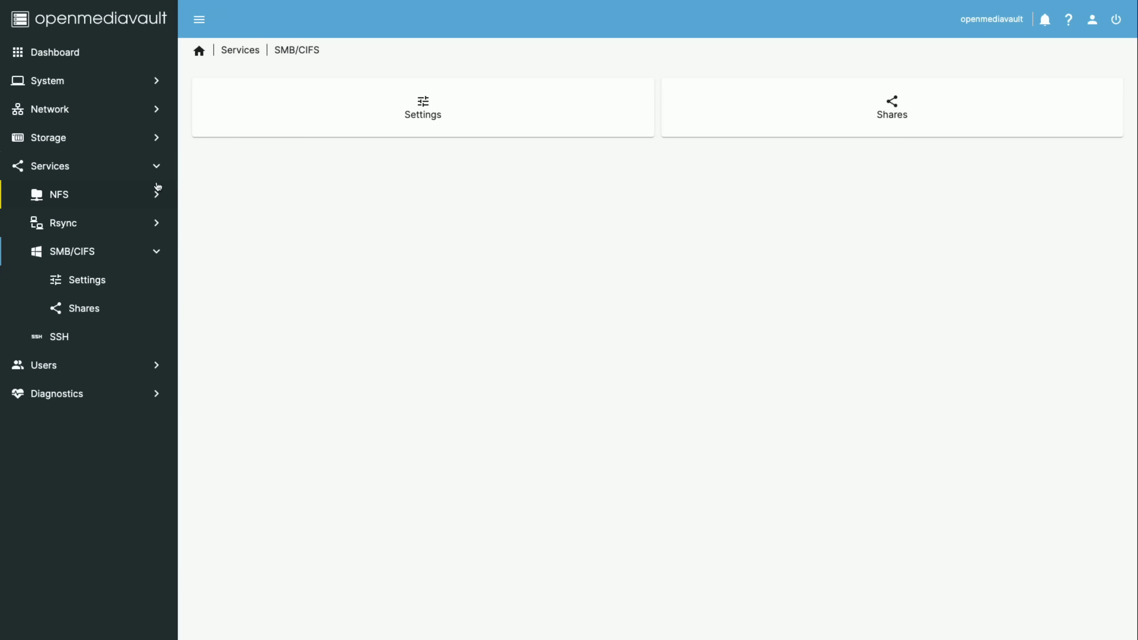
Browse the descriptions of the available system plugins down to the end of the list and return to the dashboard
left_click(60, 89)
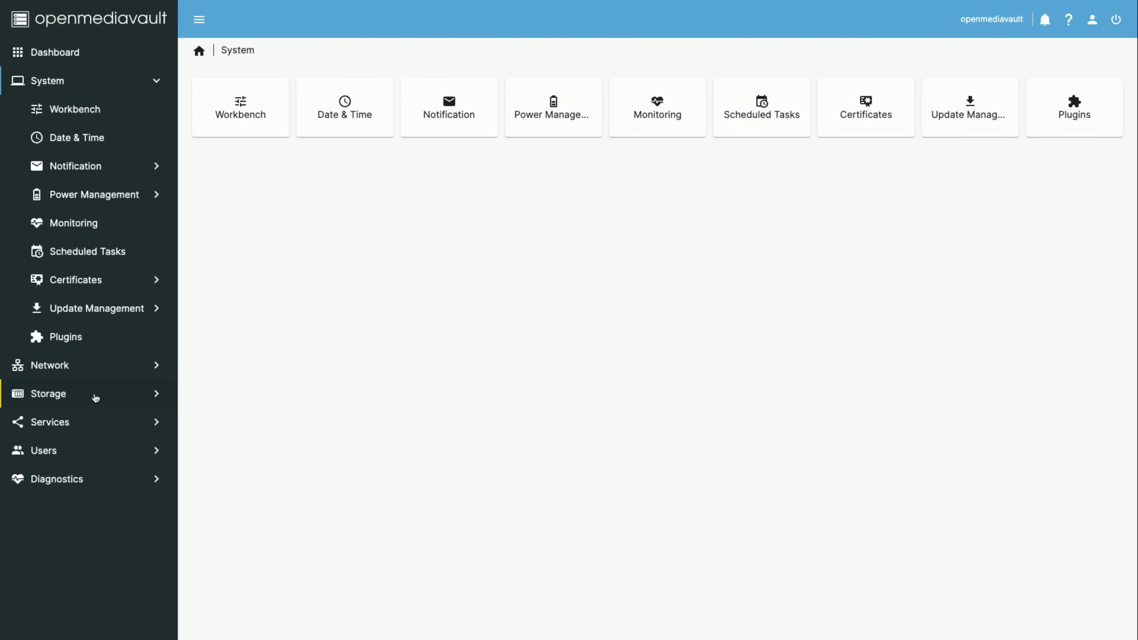
left_click(117, 348)
left_click(432, 318)
scroll(432, 317, "down", 3)
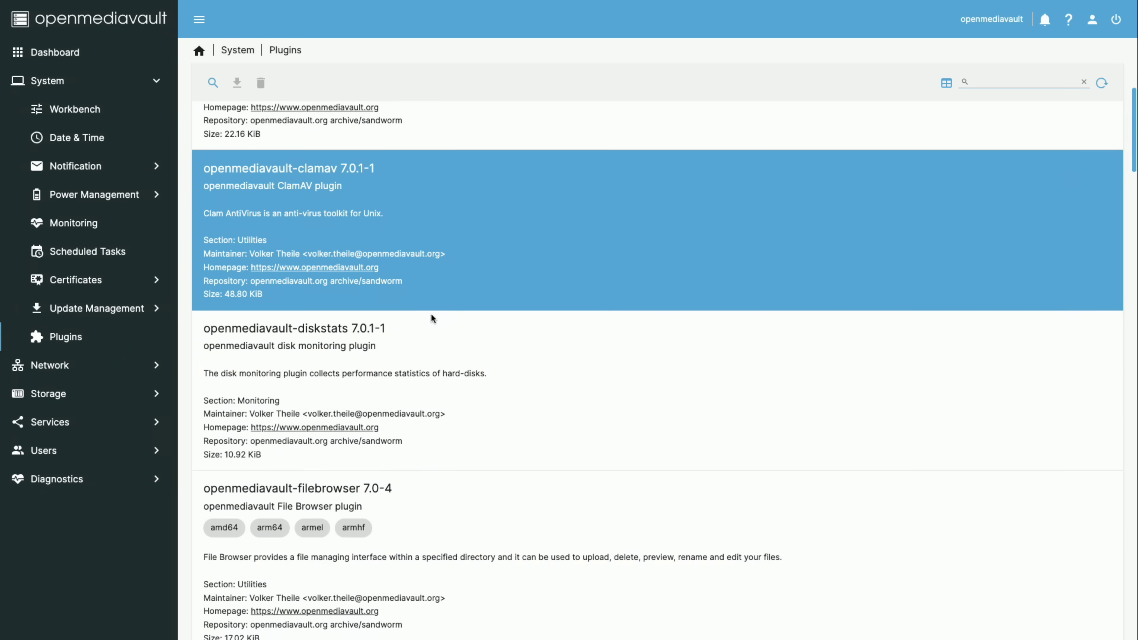
left_click(432, 318)
scroll(432, 317, "down", 3)
left_click(431, 318)
scroll(431, 318, "down", 3)
left_click(431, 318)
scroll(431, 319, "down", 5)
left_click(431, 318)
scroll(431, 318, "down", 5)
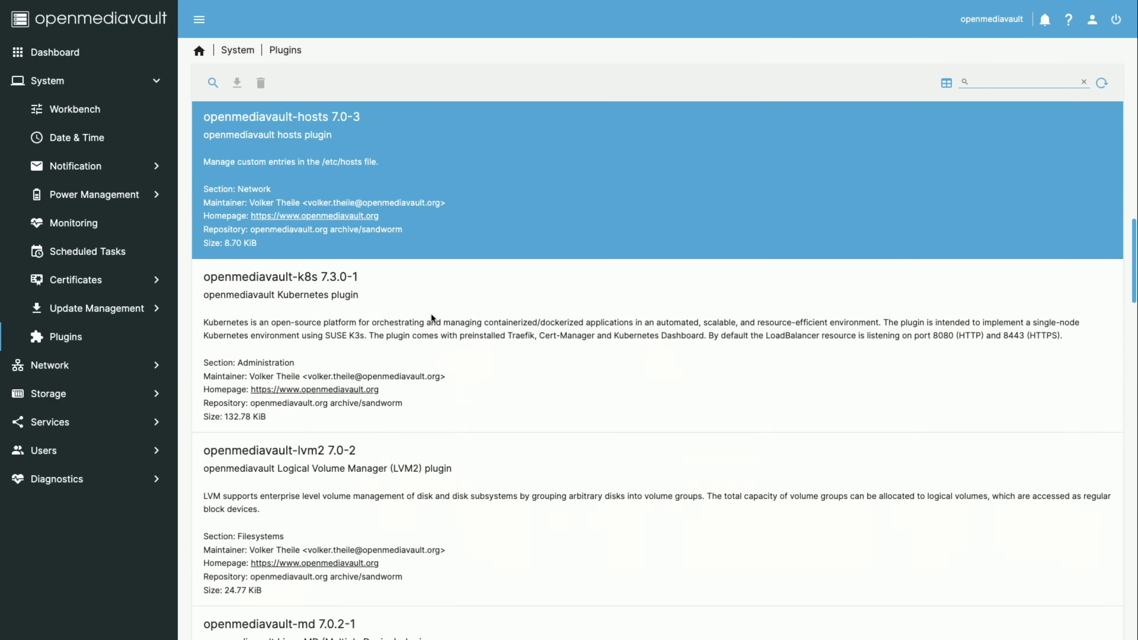
left_click(431, 319)
scroll(431, 319, "down", 5)
scroll(431, 314, "down", 5)
left_click(430, 314)
scroll(431, 314, "down", 5)
scroll(431, 313, "down", 5)
left_click(431, 313)
scroll(431, 314, "down", 3)
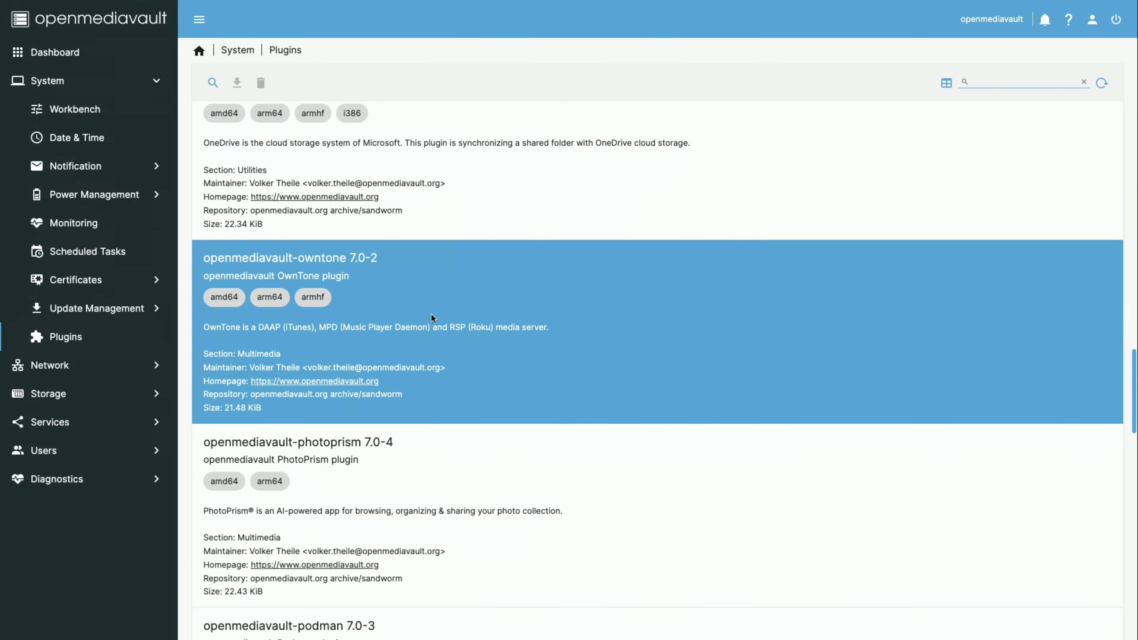
scroll(431, 318, "down", 3)
left_click(431, 318)
scroll(430, 318, "down", 4)
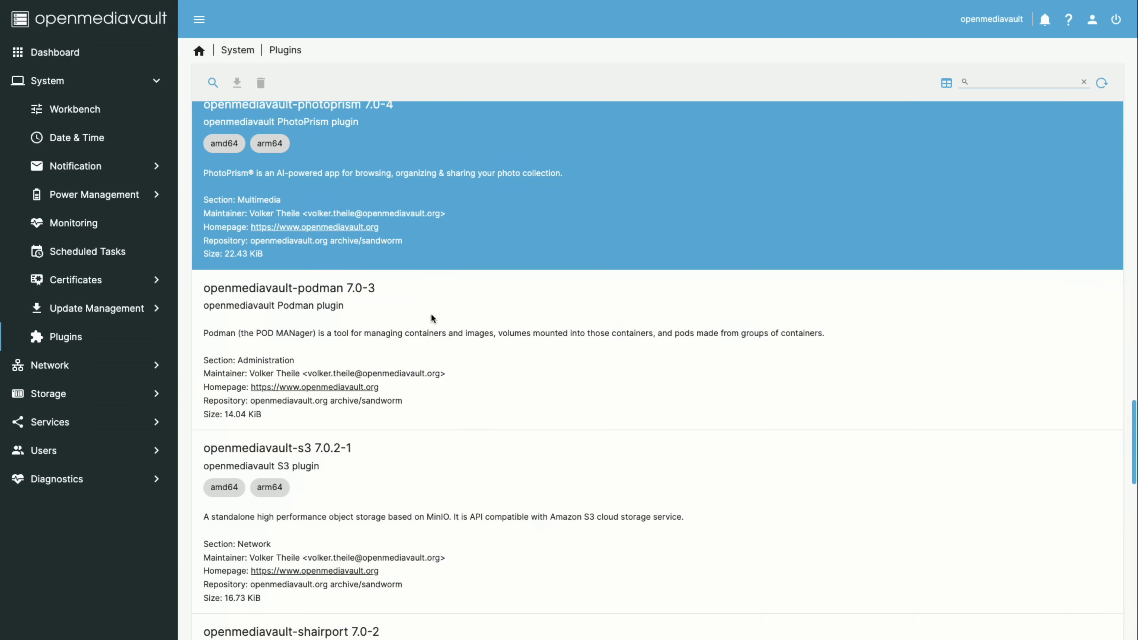
left_click(431, 318)
scroll(431, 318, "down", 3)
scroll(431, 319, "down", 10)
left_click(431, 314)
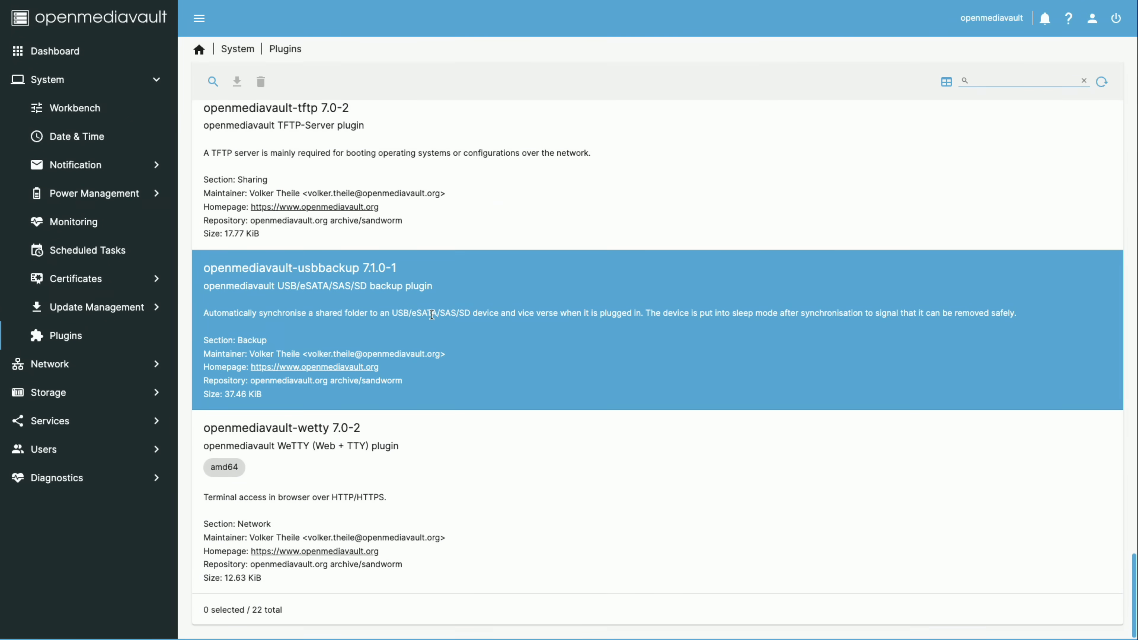
scroll(426, 304, "up", 10)
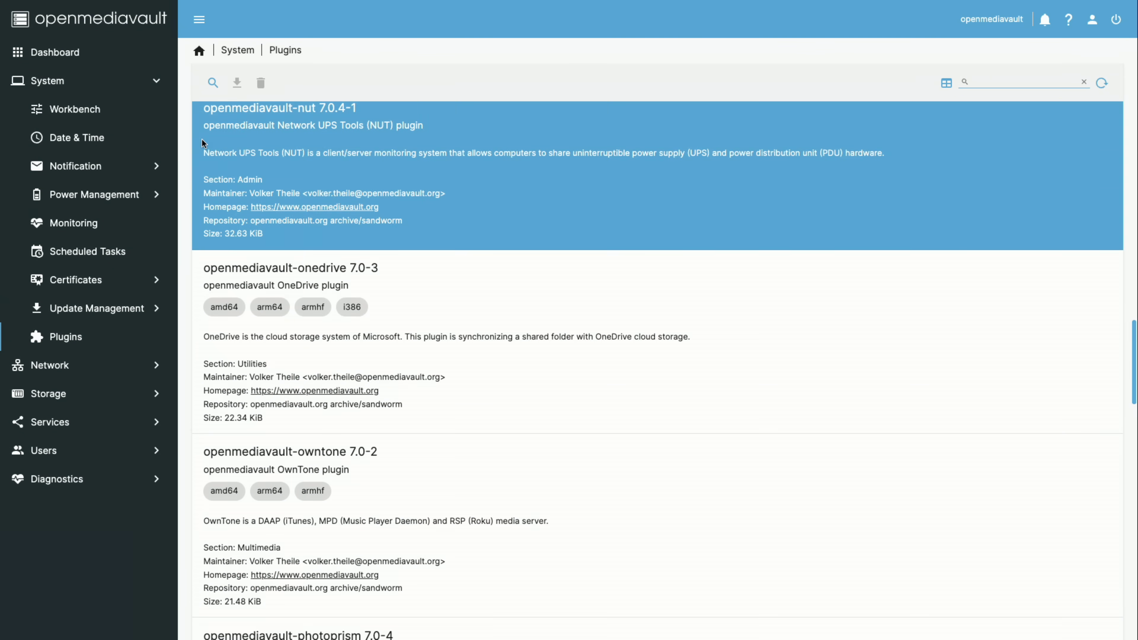
left_click(91, 54)
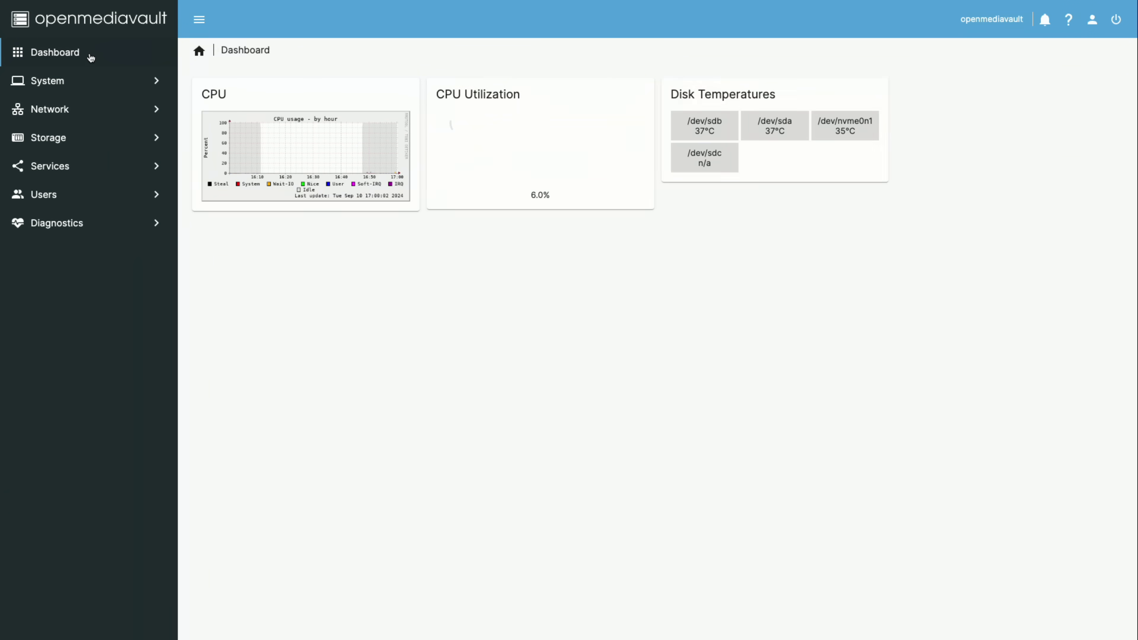